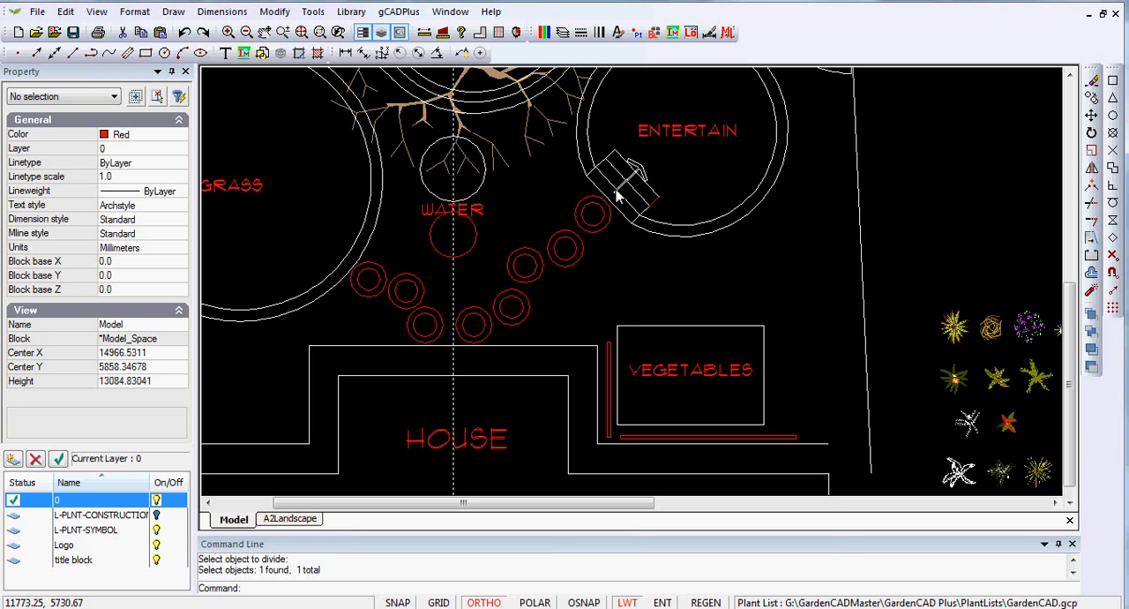
Open the stepper block for editing from the stepping circle just above the house's right-hand corner
{"action": "left_click", "coordinate": [519, 323]}
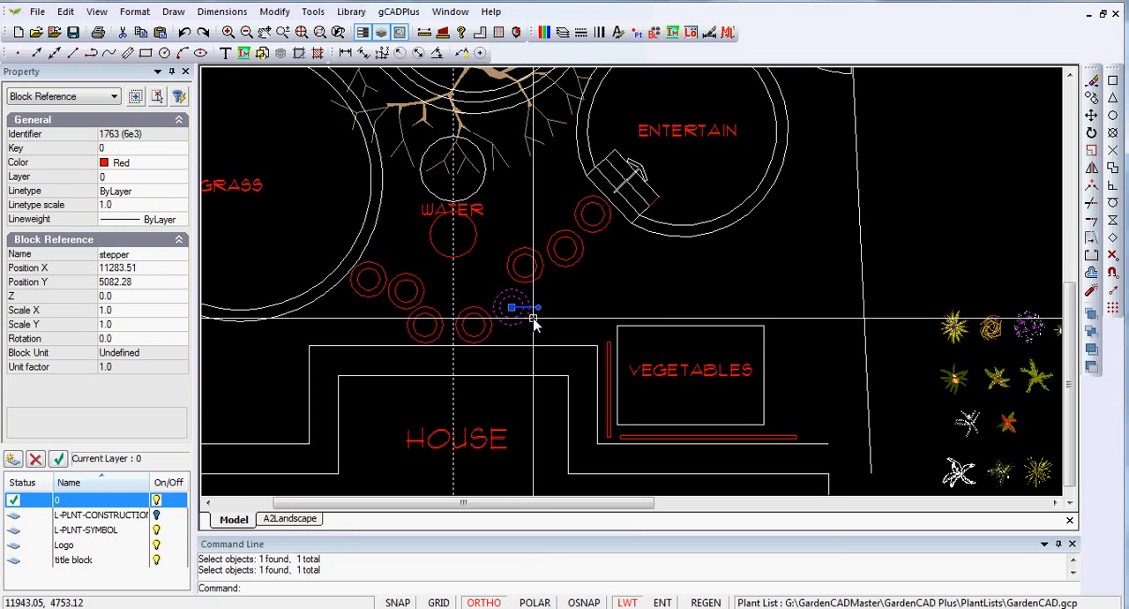
{"action": "right_click", "coordinate": [534, 323]}
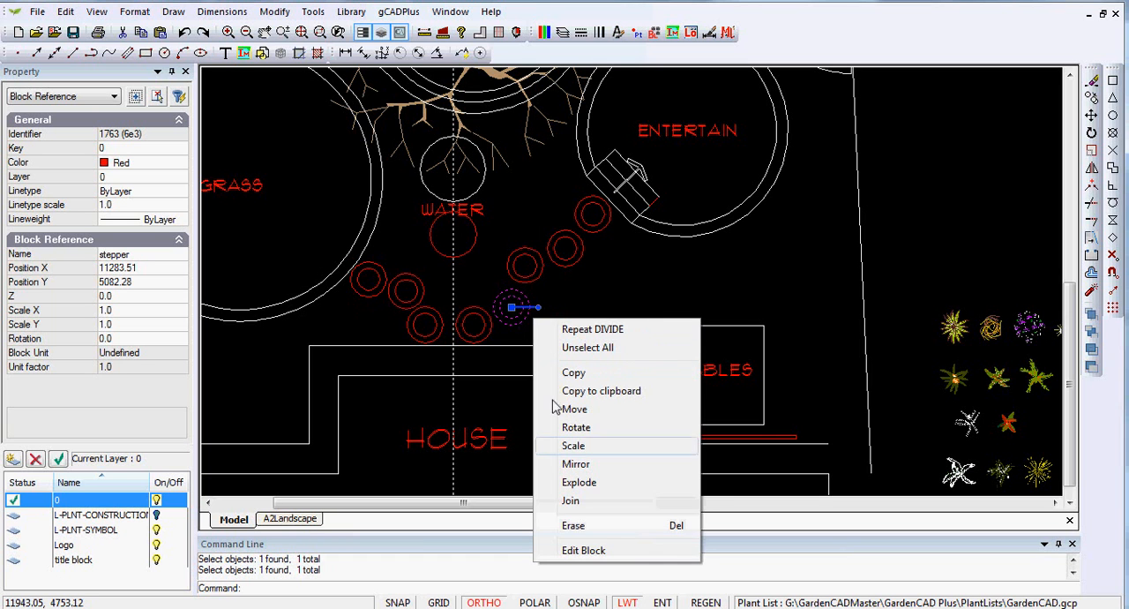
{"action": "left_click", "coordinate": [581, 551]}
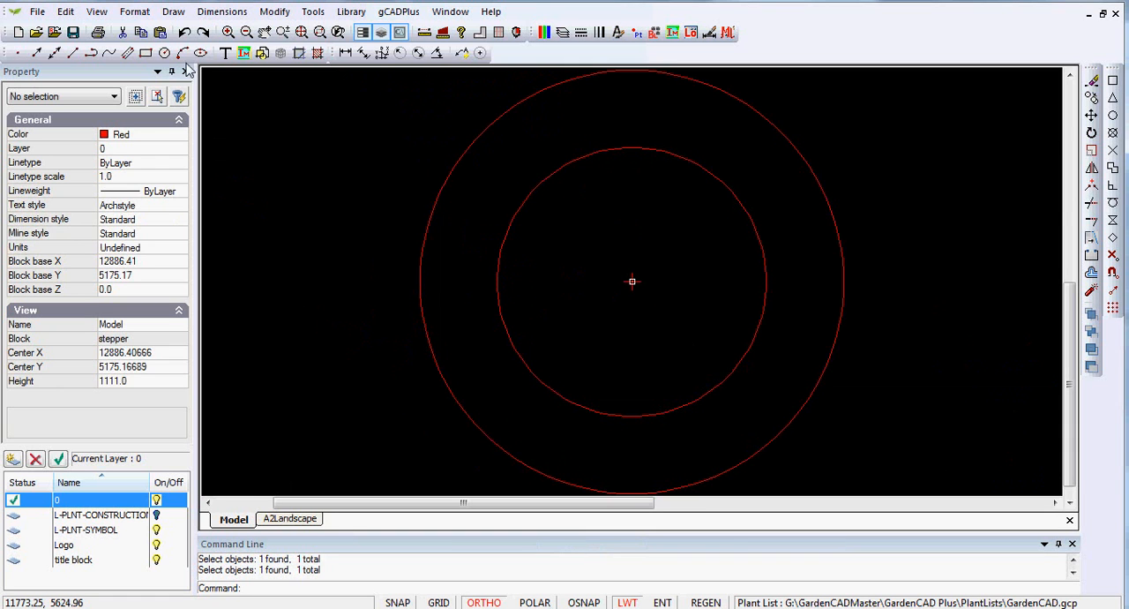
Draw a radial line about 200 units long from the inner circle's left side perpendicular to the outer circle, with Ortho off
{"action": "left_click", "coordinate": [173, 12]}
{"action": "left_click", "coordinate": [189, 31]}
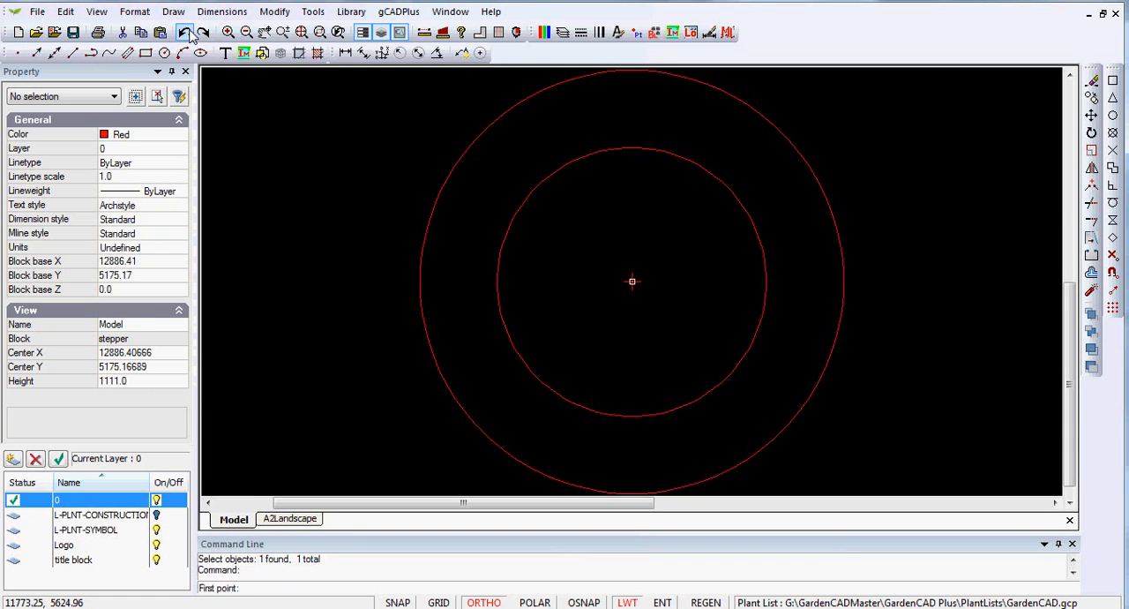
{"action": "left_click", "coordinate": [1113, 220]}
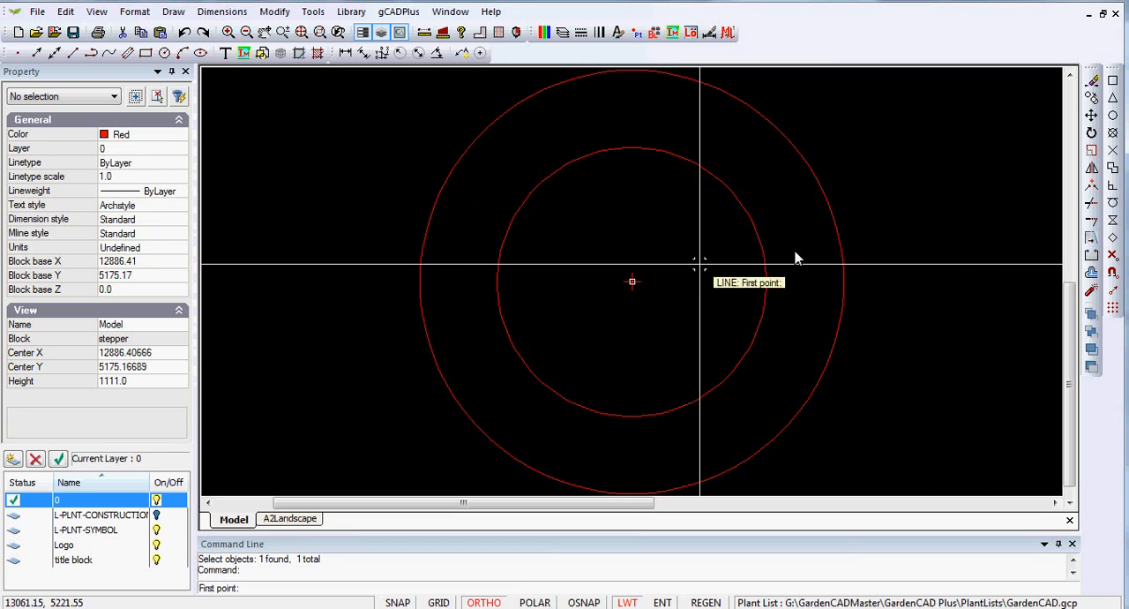
{"action": "left_click", "coordinate": [503, 244]}
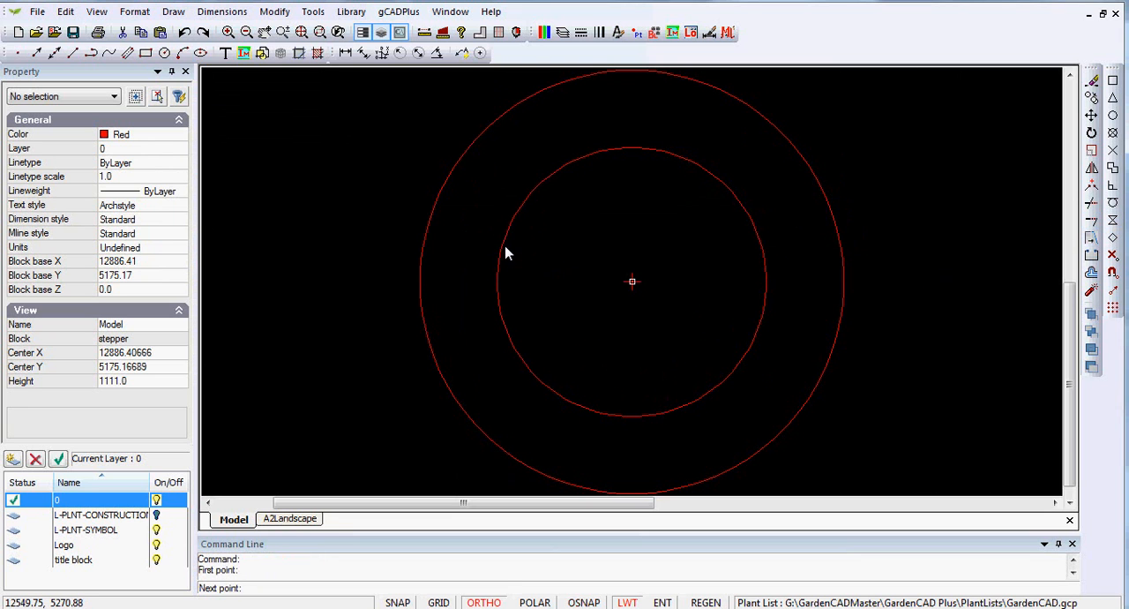
{"action": "left_click", "coordinate": [484, 603]}
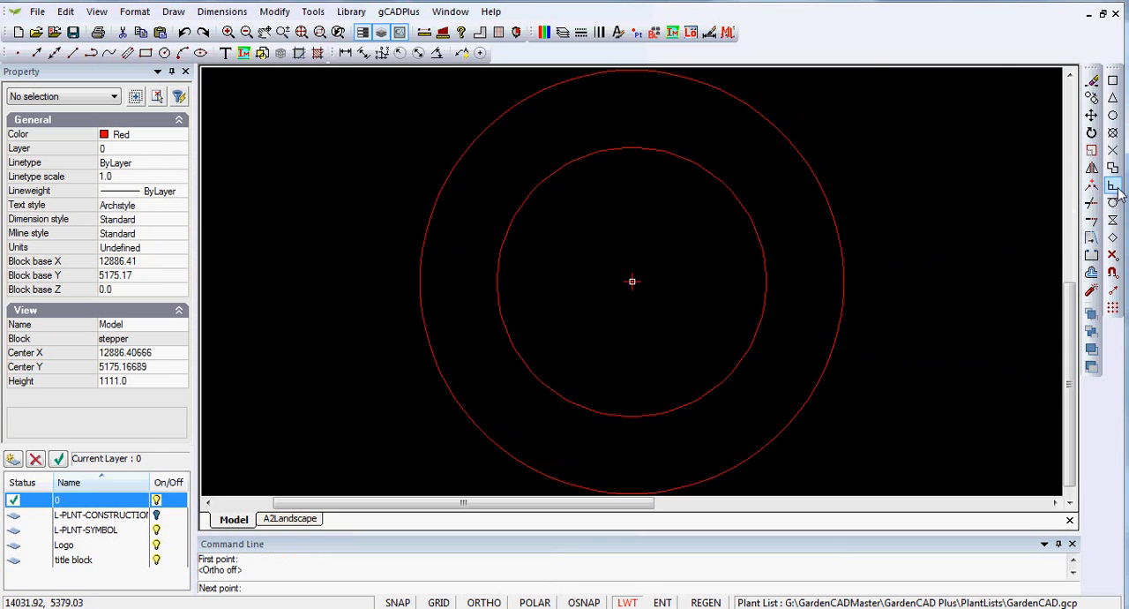
{"action": "left_click", "coordinate": [426, 225]}
{"action": "right_click", "coordinate": [443, 239]}
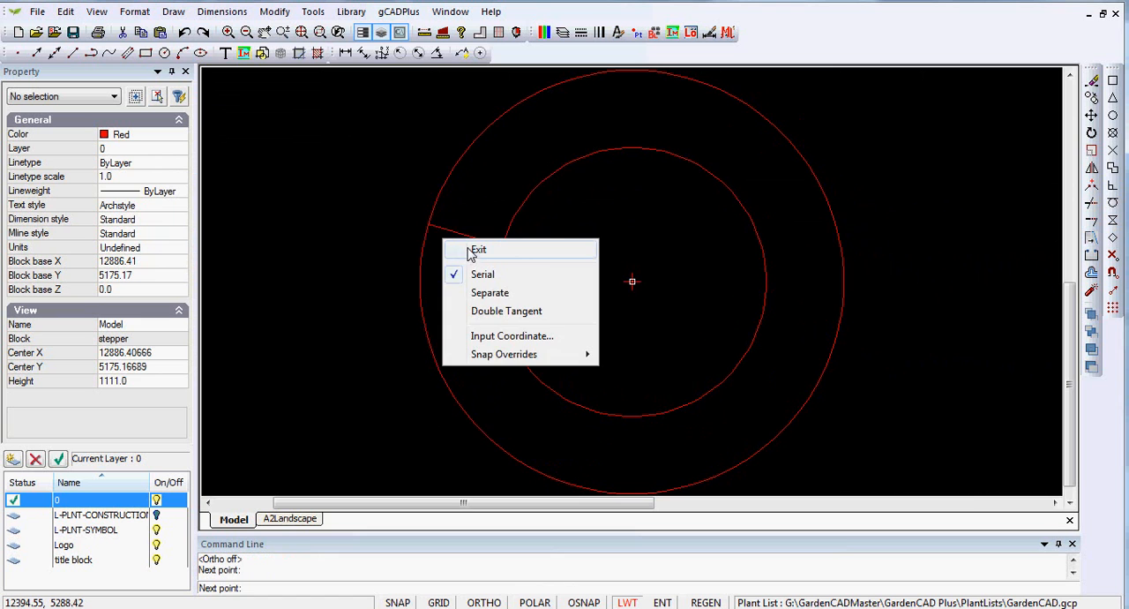
{"action": "left_click", "coordinate": [476, 250]}
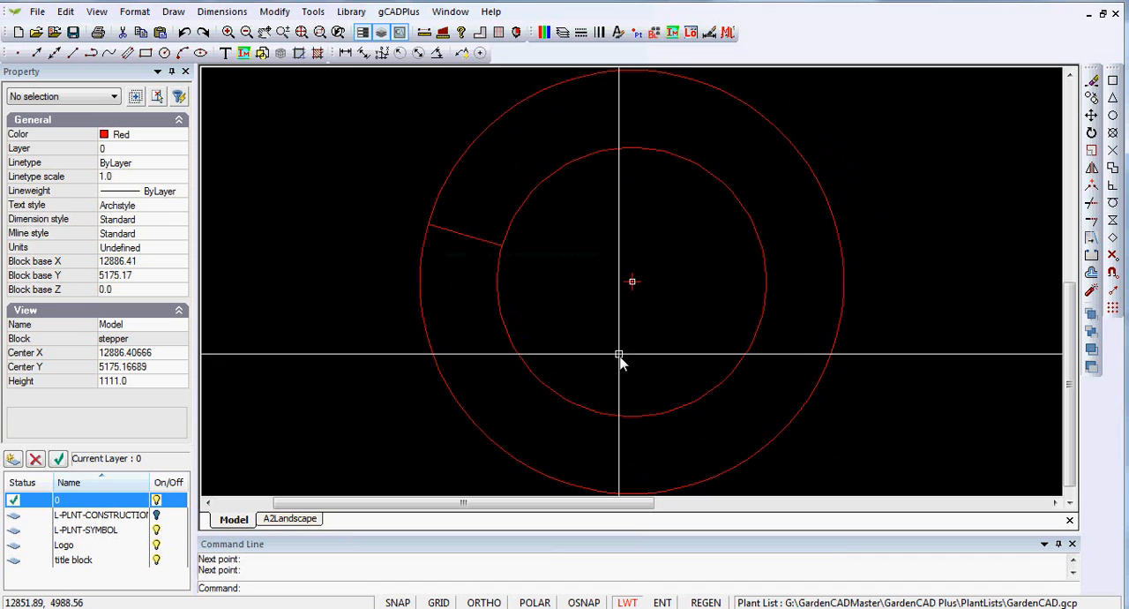
Rotate the radial line about the circles' centre with the With Copy option, placing the copy at the ring's upper left
{"action": "left_click", "coordinate": [476, 239]}
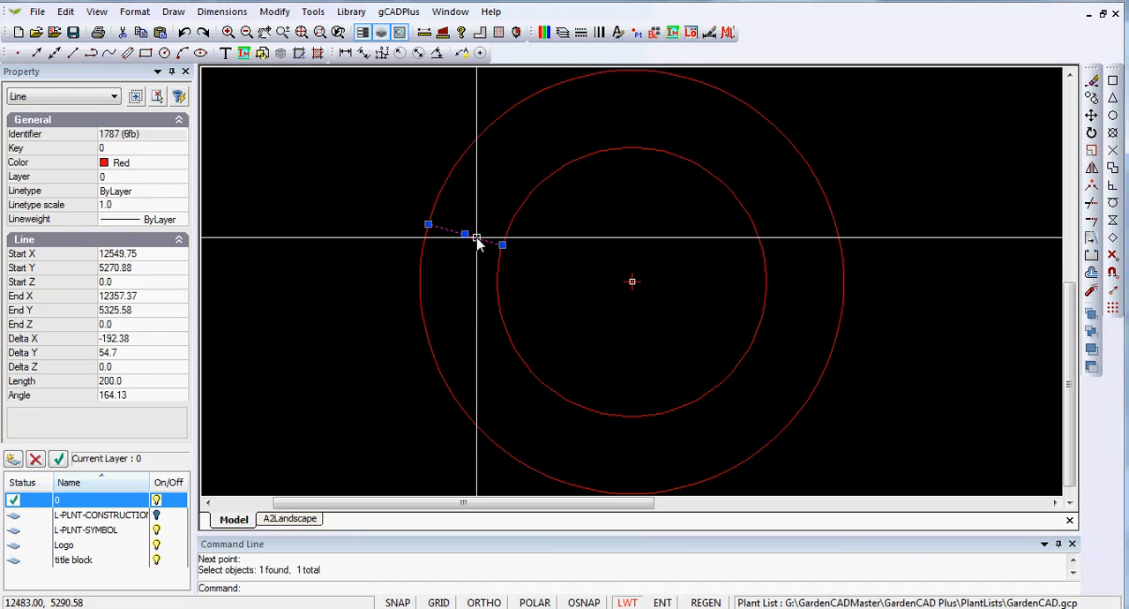
{"action": "right_click", "coordinate": [476, 239]}
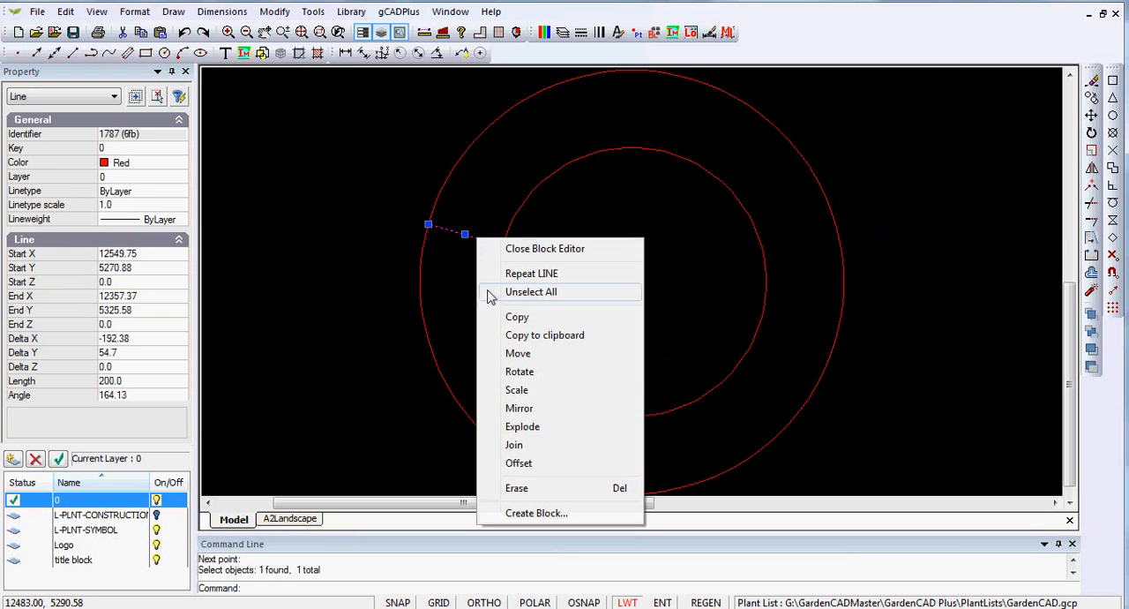
{"action": "left_click", "coordinate": [519, 372]}
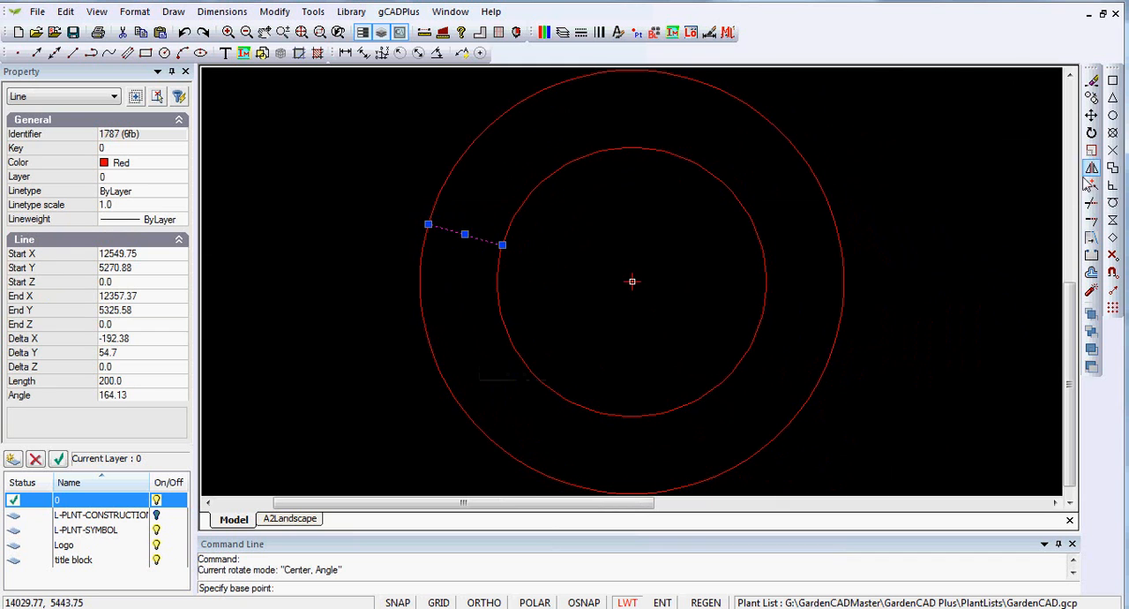
{"action": "key", "text": "F3"}
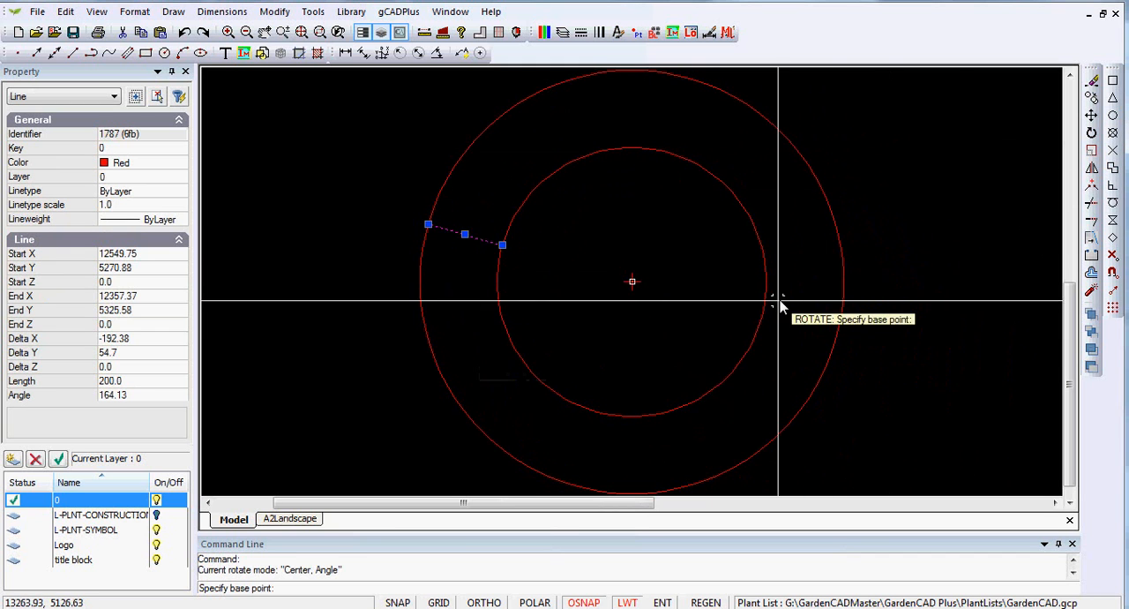
{"action": "left_click", "coordinate": [765, 311]}
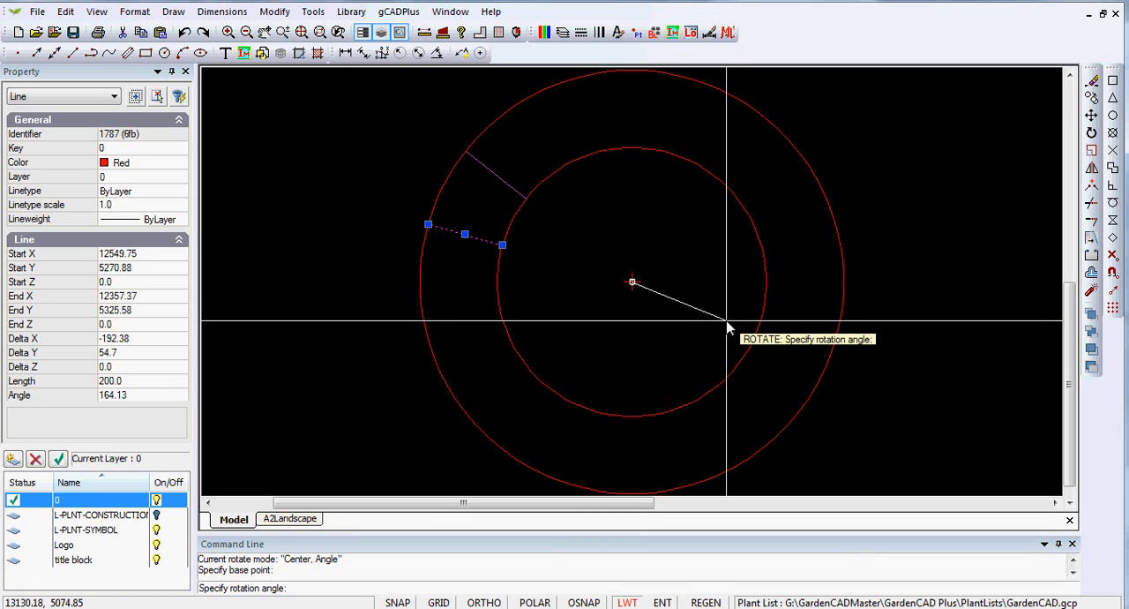
{"action": "right_click", "coordinate": [727, 327]}
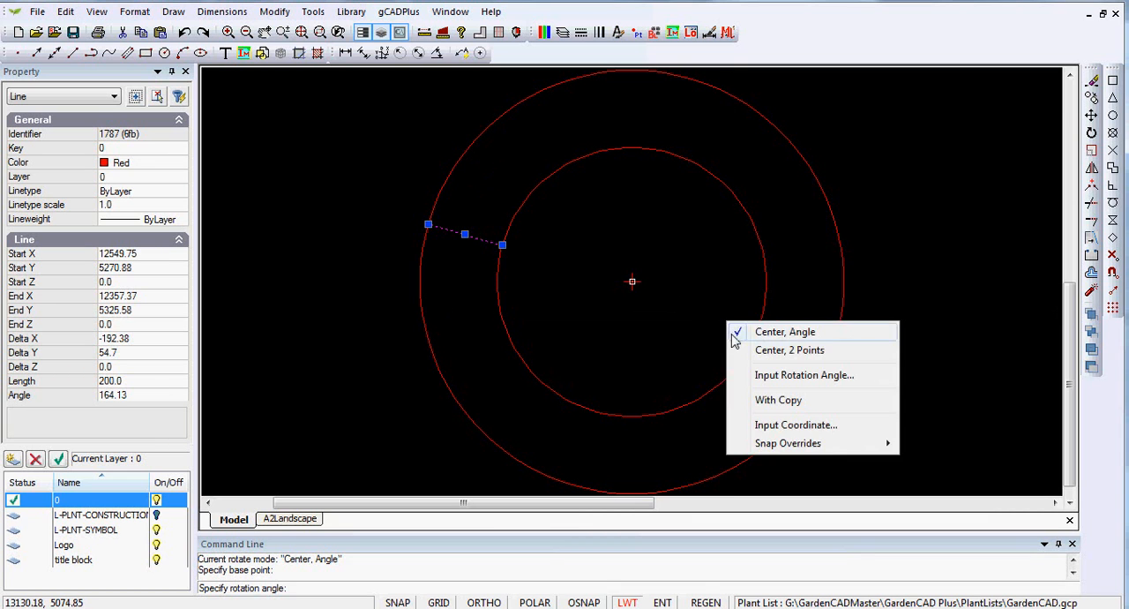
{"action": "left_click", "coordinate": [745, 408]}
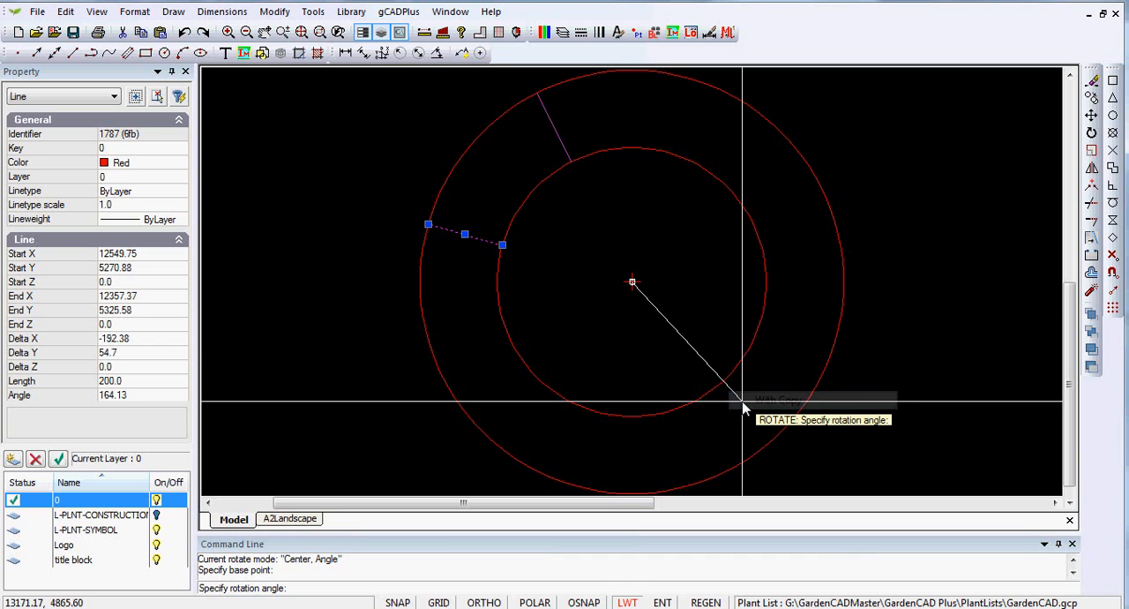
{"action": "left_click", "coordinate": [735, 346]}
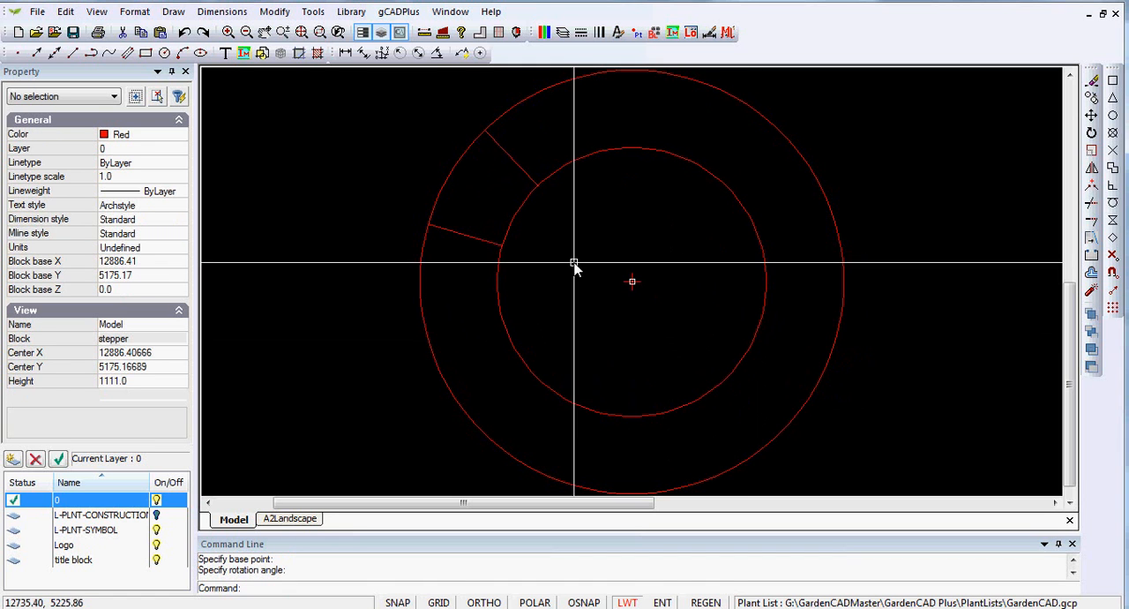
Rotate copies of both radial lines clockwise about the circles' centre onto the top of the ring
{"action": "left_click", "coordinate": [494, 243]}
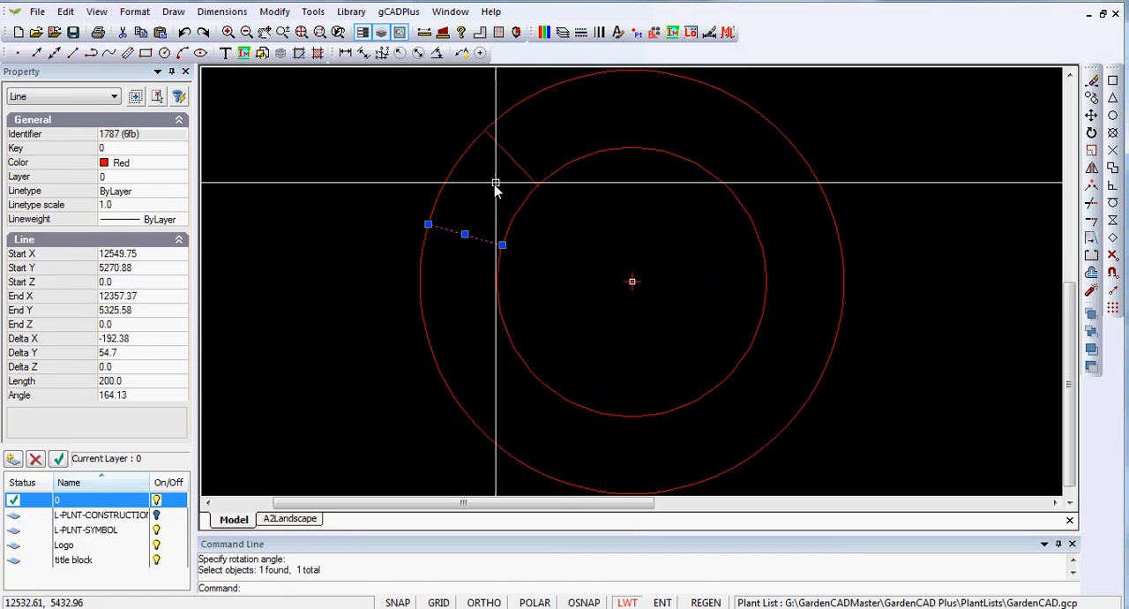
{"action": "left_click", "coordinate": [510, 157]}
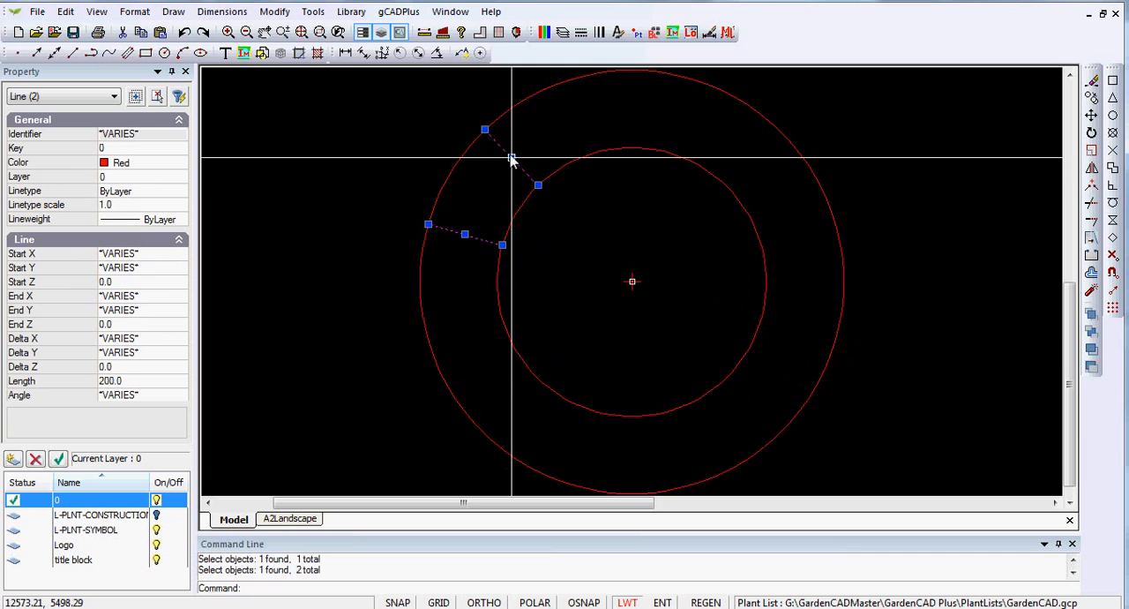
{"action": "right_click", "coordinate": [484, 201]}
{"action": "left_click", "coordinate": [537, 327]}
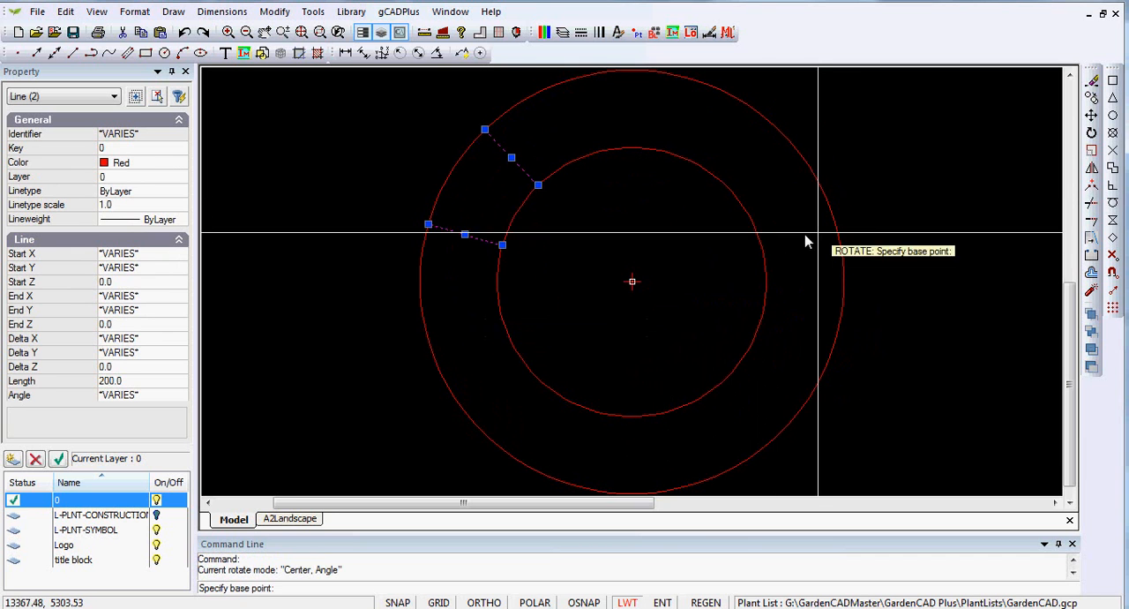
{"action": "key", "text": "F3"}
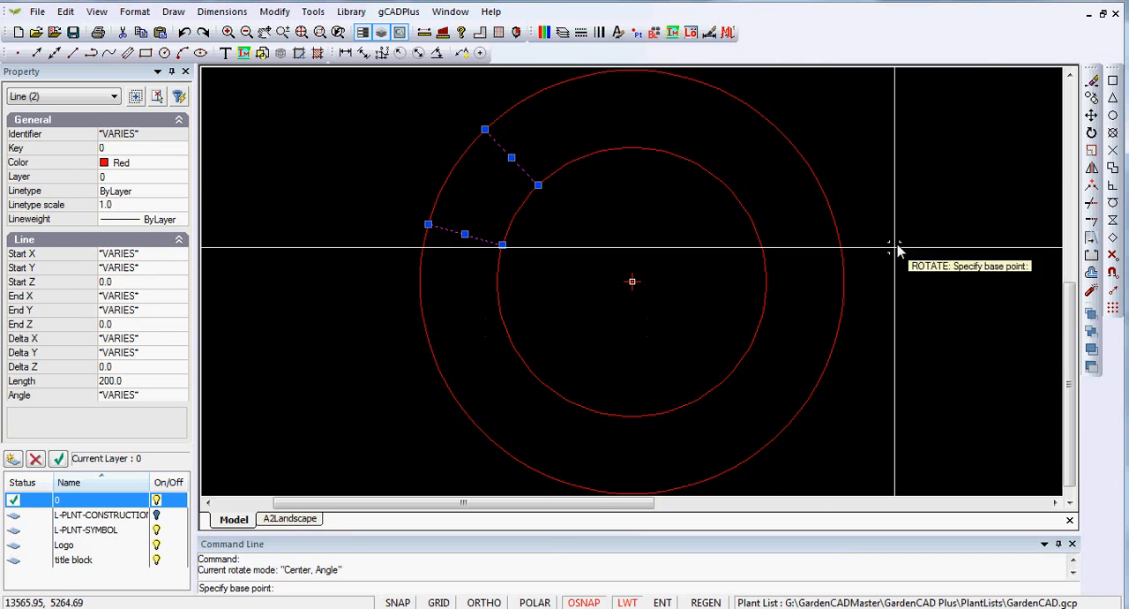
{"action": "left_click", "coordinate": [761, 325]}
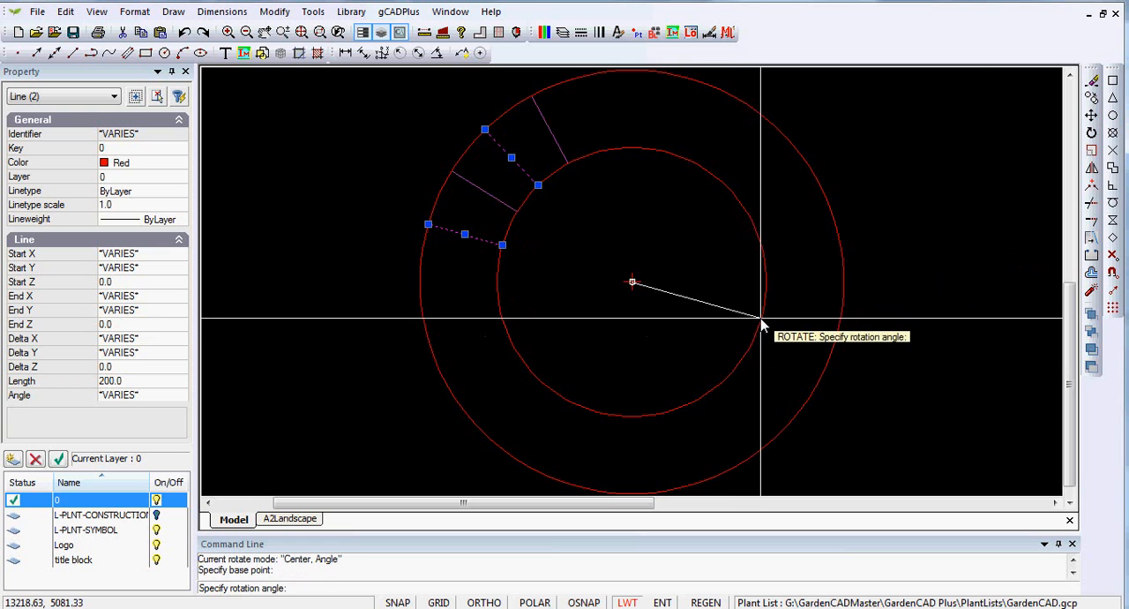
{"action": "left_click", "coordinate": [722, 410]}
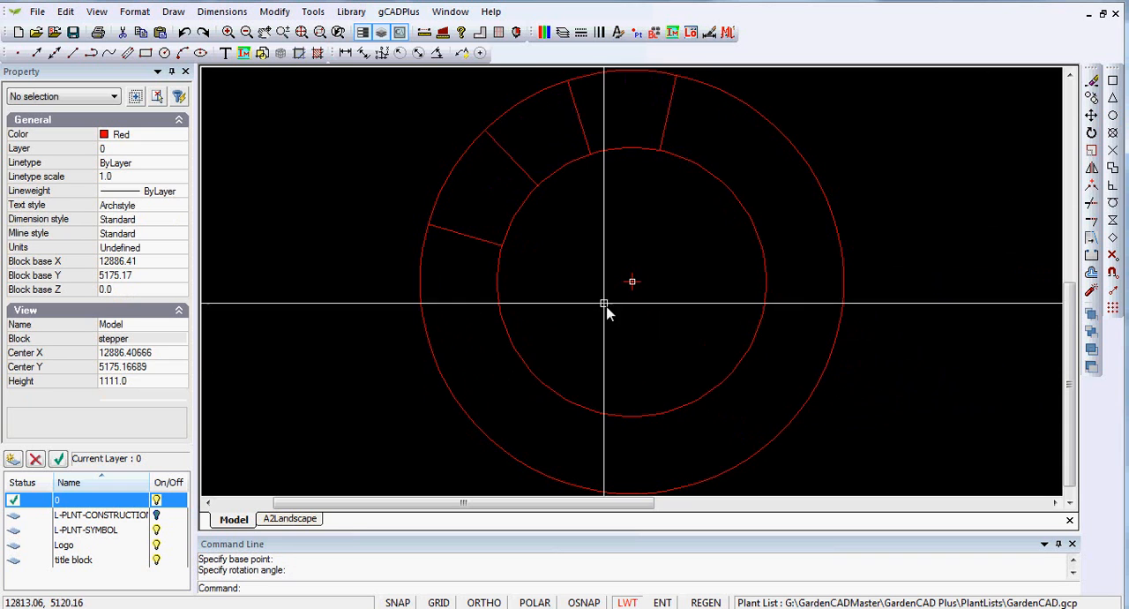
Rotate copies of all four radial lines clockwise about the circles' centre onto the right side of the ring
{"action": "left_click", "coordinate": [497, 243]}
{"action": "left_click", "coordinate": [511, 158]}
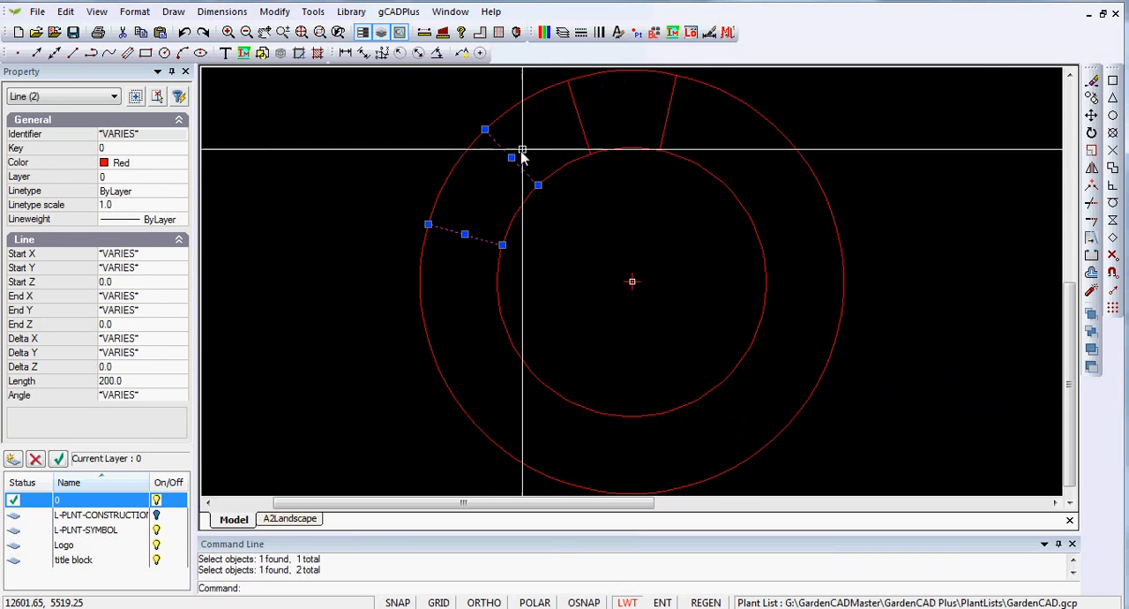
{"action": "left_click", "coordinate": [578, 114]}
{"action": "left_click", "coordinate": [669, 113]}
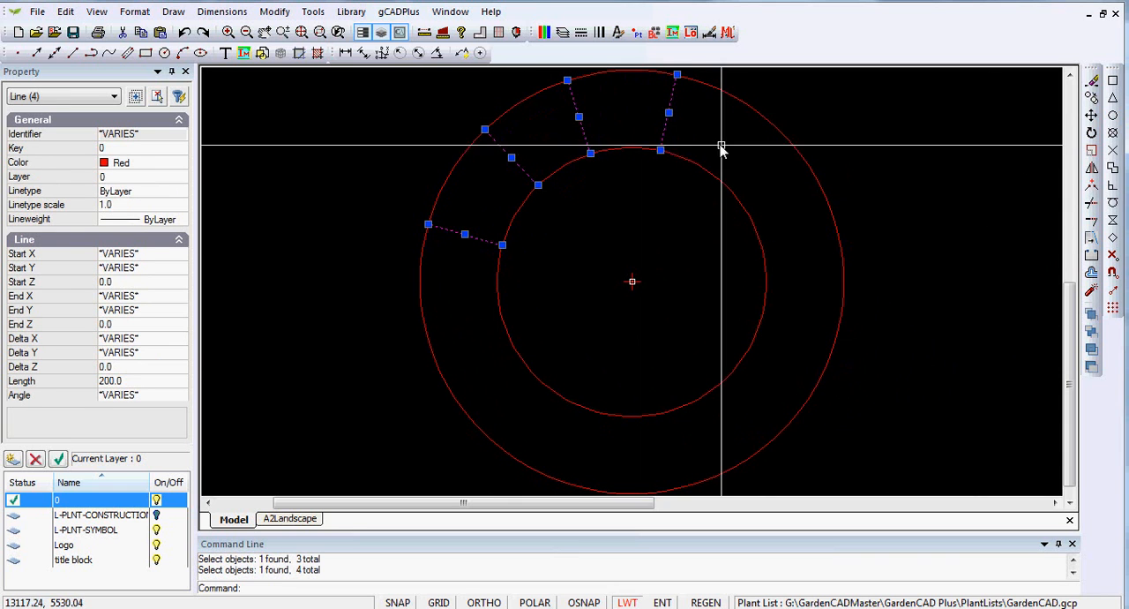
{"action": "right_click", "coordinate": [722, 242]}
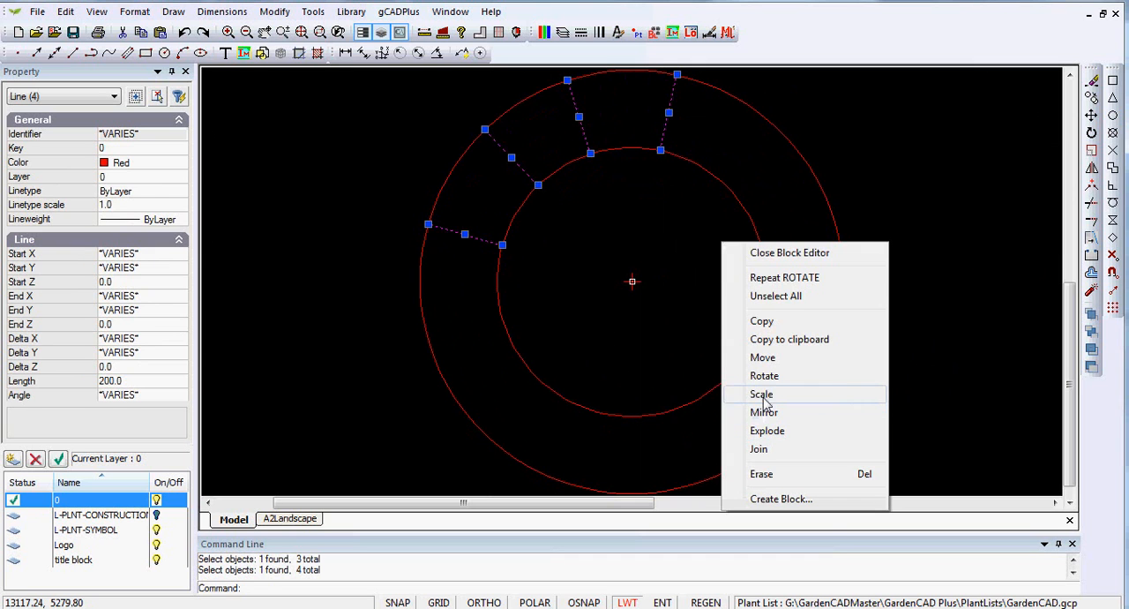
{"action": "left_click", "coordinate": [764, 376]}
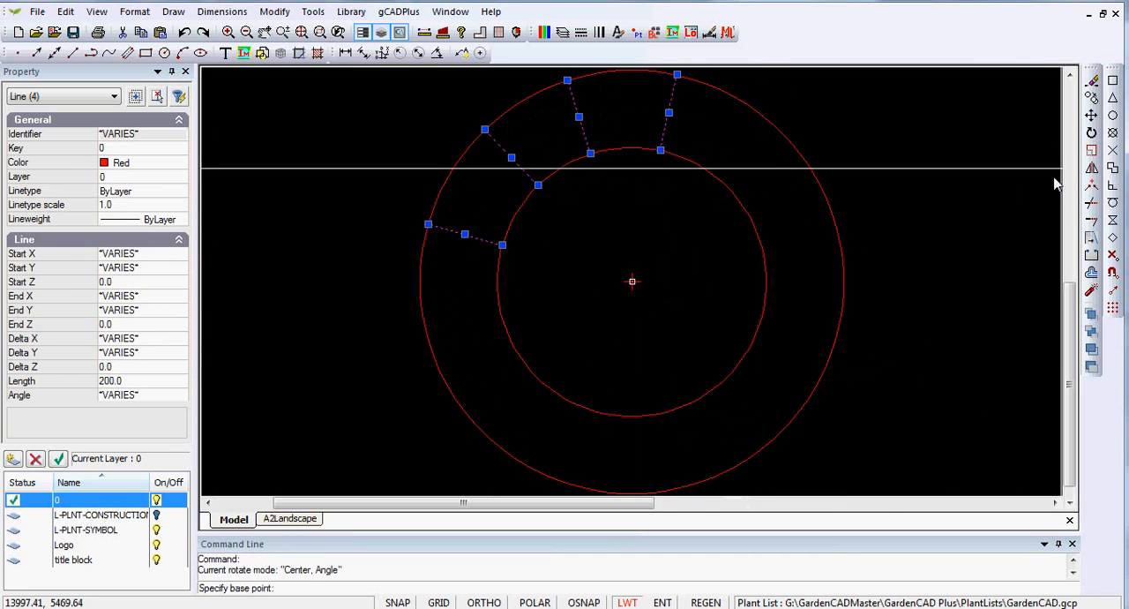
{"action": "key", "text": "F3"}
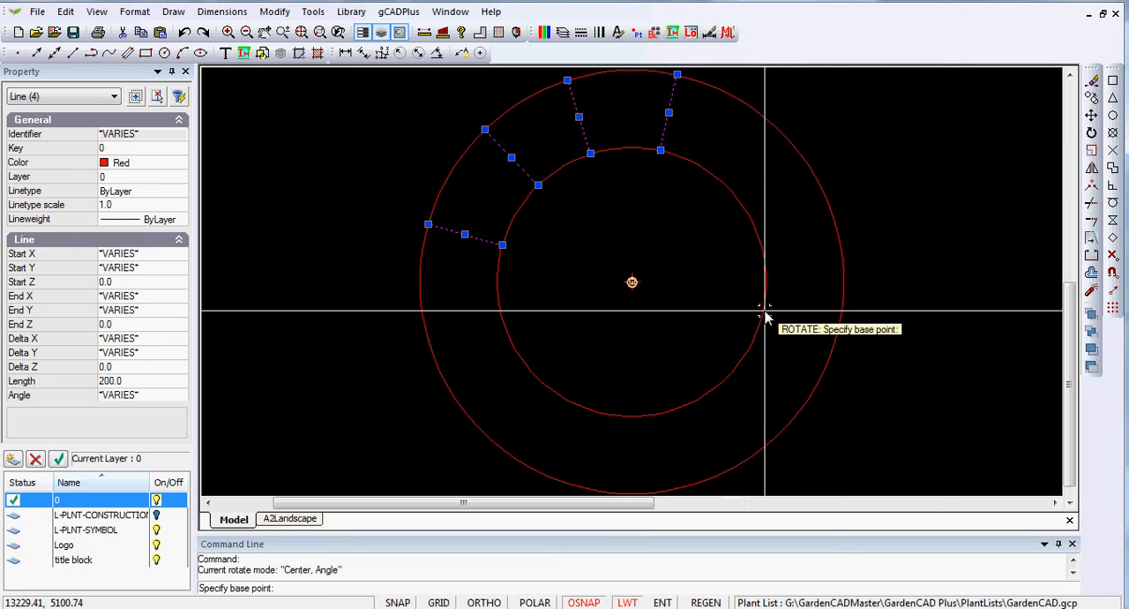
{"action": "left_click", "coordinate": [766, 317]}
{"action": "key", "text": "F3"}
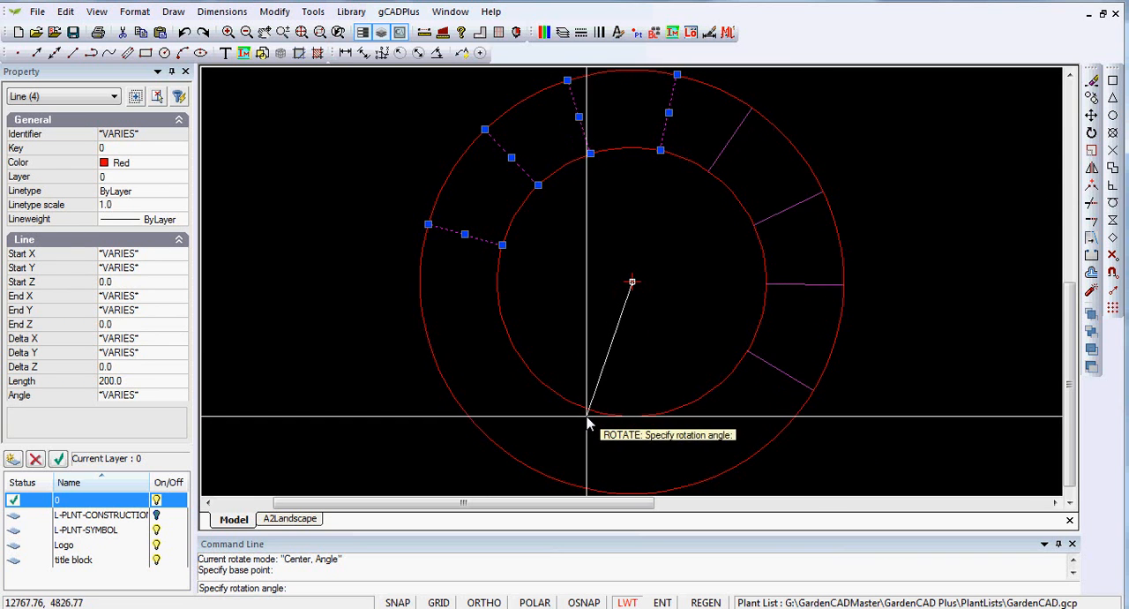
{"action": "left_click", "coordinate": [586, 416]}
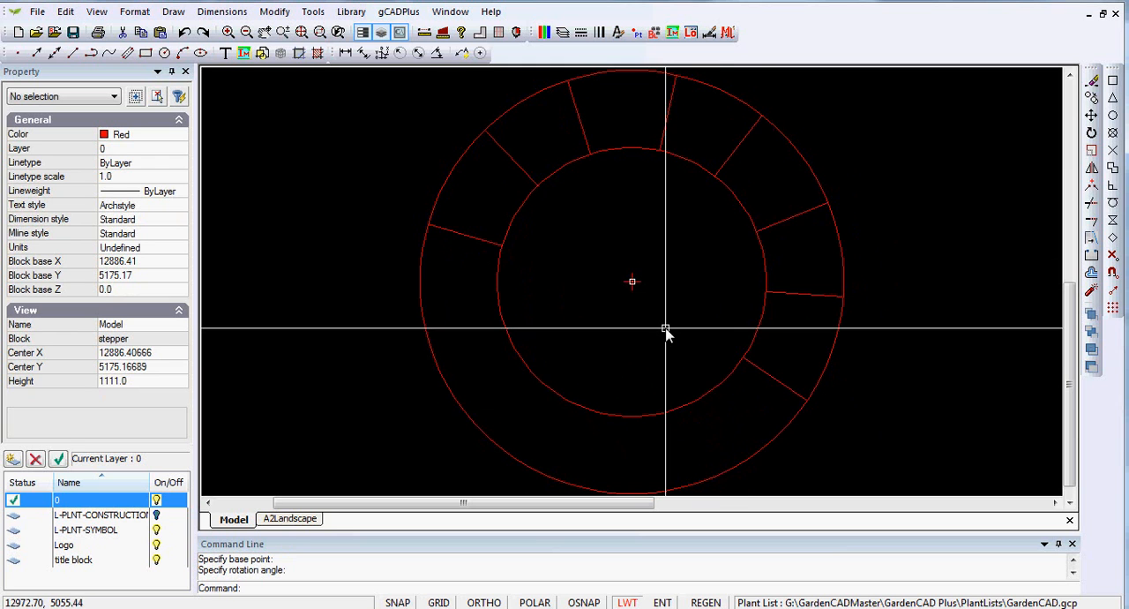
Rotate copies of the four right-hand radial lines about the circles' centre onto the bottom of the ring
{"action": "left_click", "coordinate": [740, 144]}
{"action": "left_click", "coordinate": [794, 217]}
{"action": "left_click", "coordinate": [799, 295]}
{"action": "left_click", "coordinate": [787, 386]}
{"action": "right_click", "coordinate": [790, 382]}
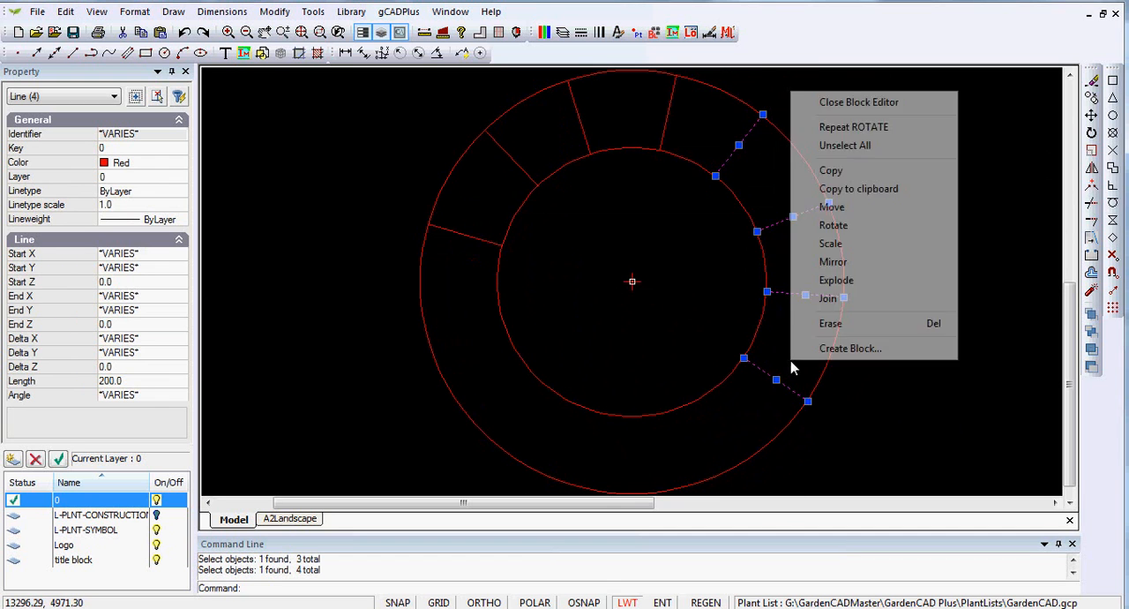
{"action": "left_click", "coordinate": [850, 227]}
{"action": "left_click", "coordinate": [1114, 119]}
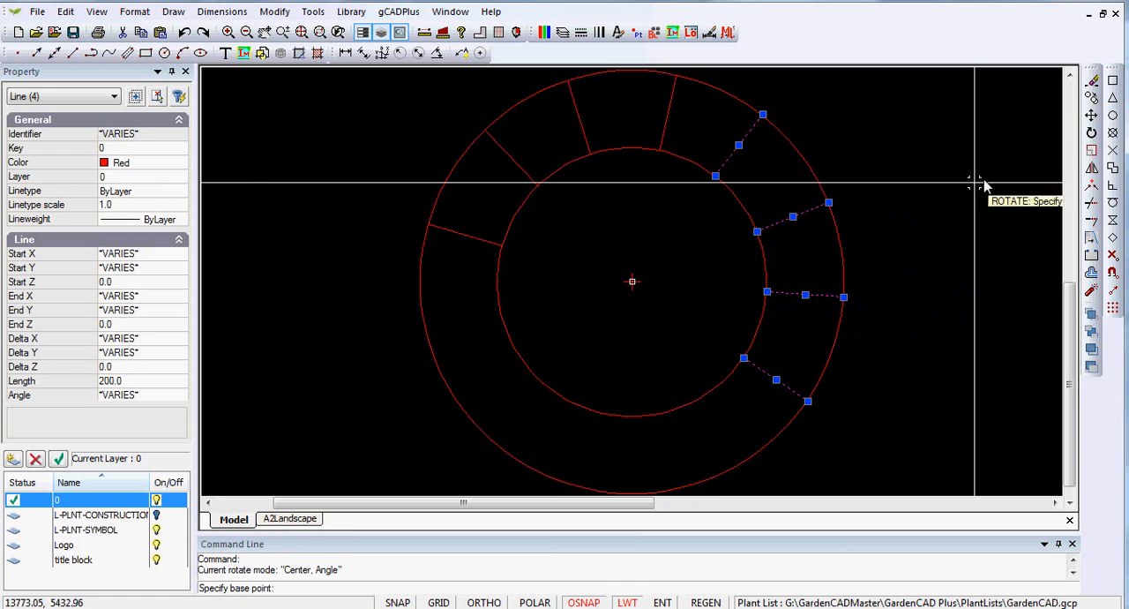
{"action": "left_click", "coordinate": [767, 265]}
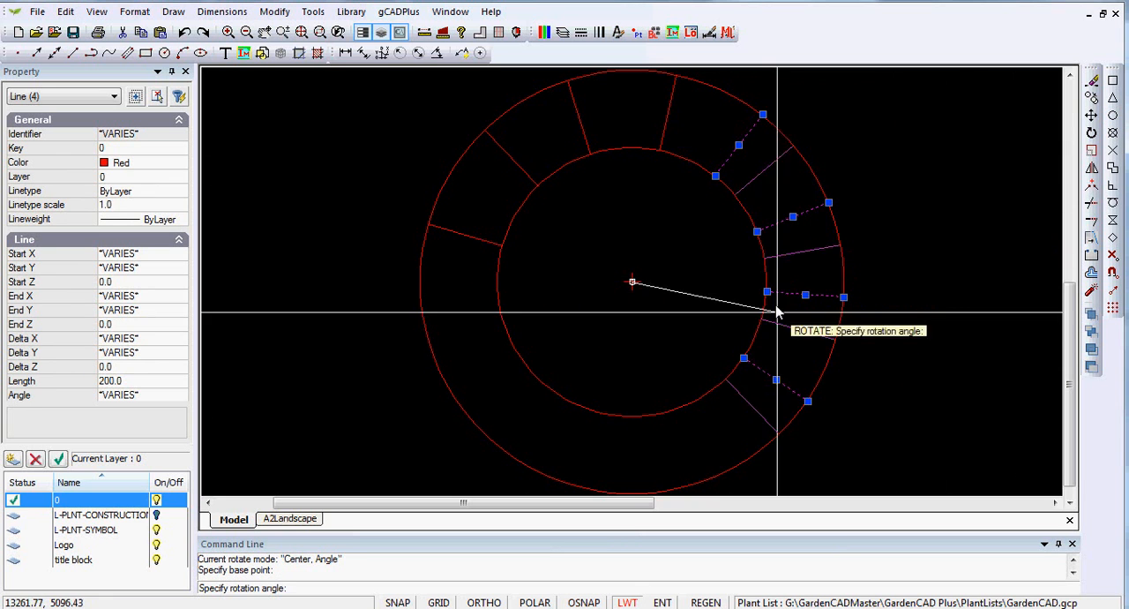
{"action": "left_click", "coordinate": [602, 371]}
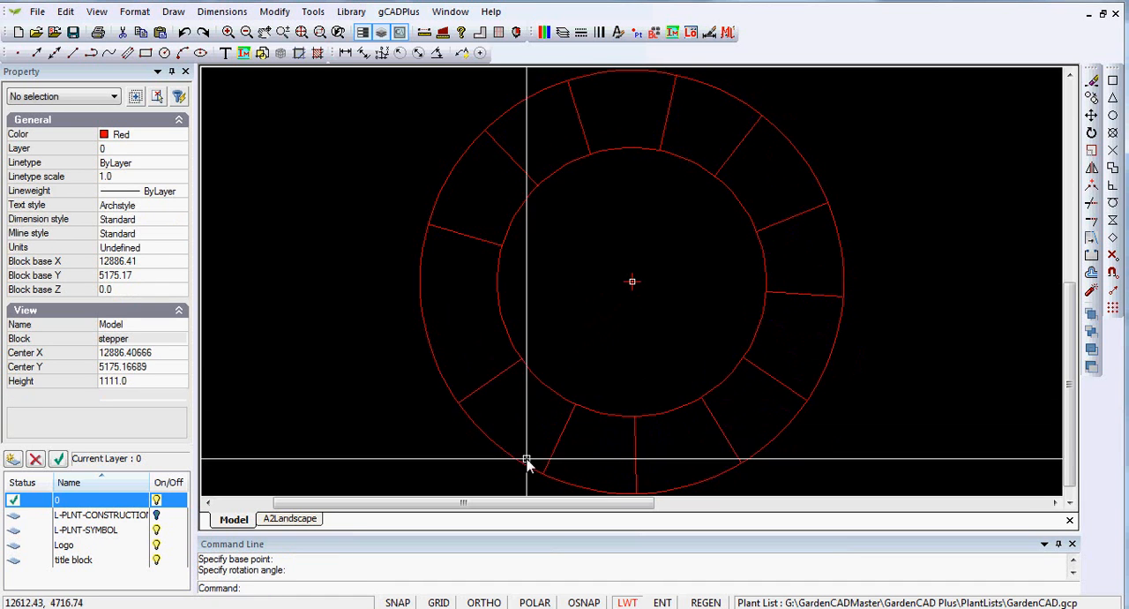
Rotate a copy of the lower-left radial line clockwise about the circles' centre into the remaining gap on the ring's left side
{"action": "left_click", "coordinate": [484, 389]}
{"action": "right_click", "coordinate": [577, 301]}
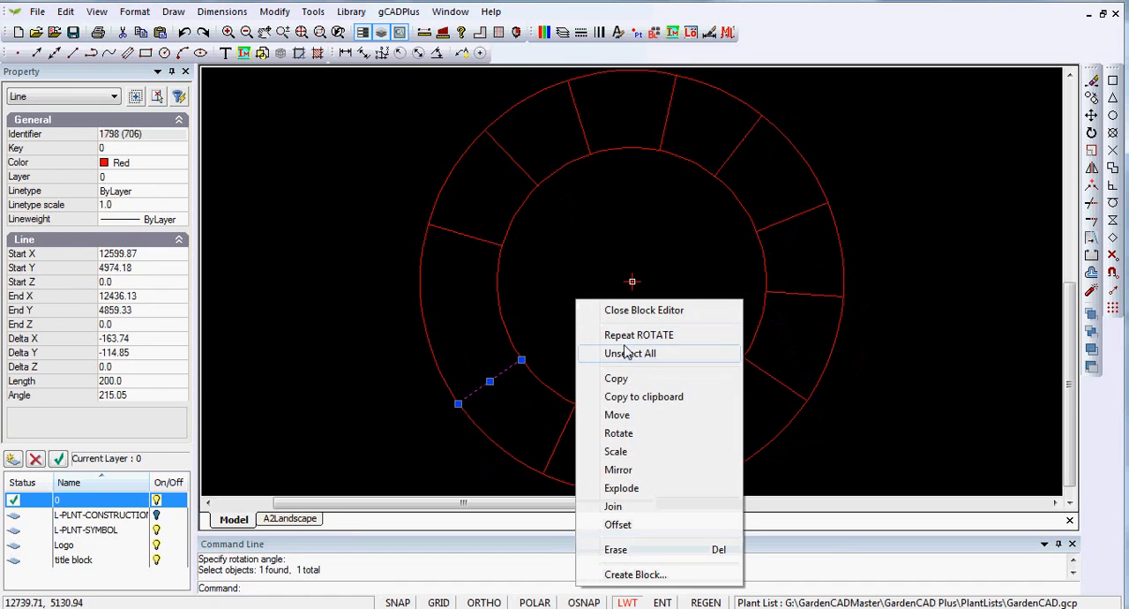
{"action": "left_click", "coordinate": [624, 434]}
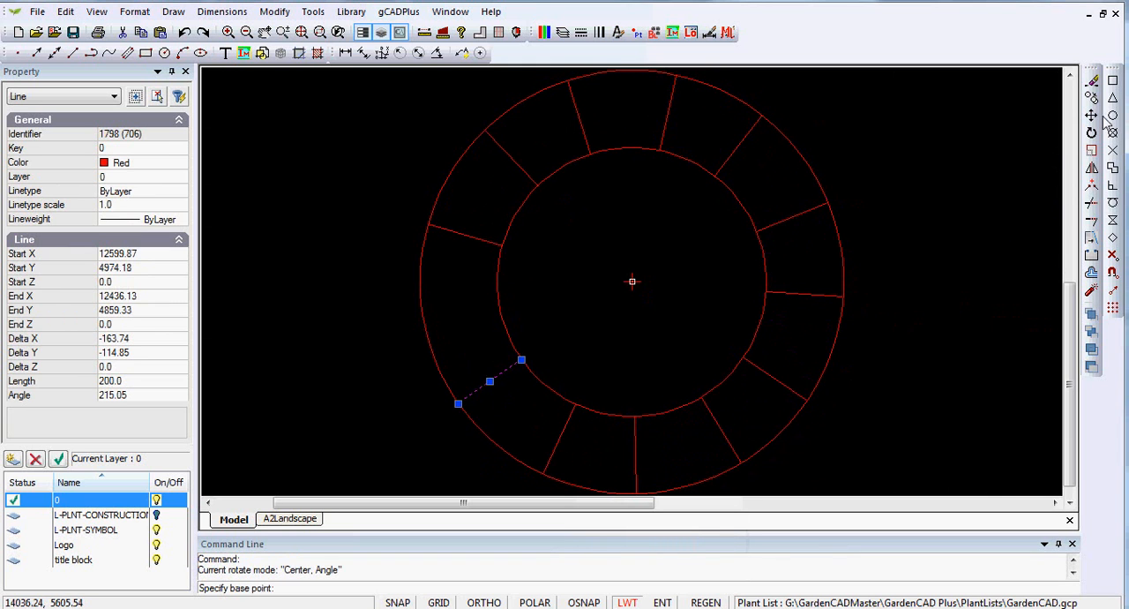
{"action": "left_click", "coordinate": [764, 307]}
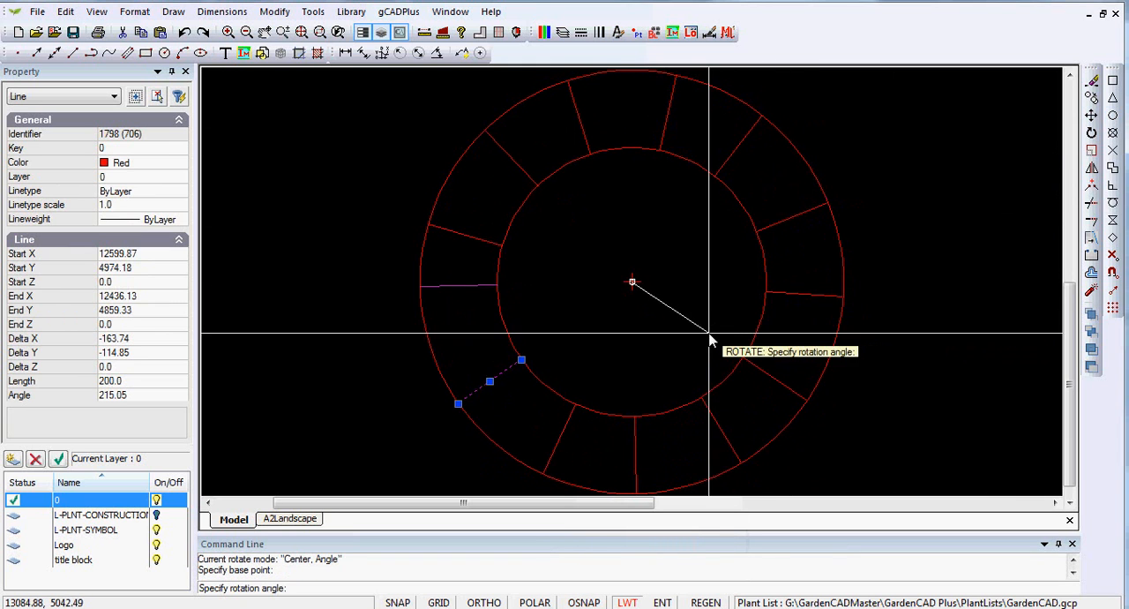
{"action": "left_click", "coordinate": [705, 323]}
Set the colour of all the stepper block's circles and radial lines to ByLayer and close the block editor
{"action": "scroll", "coordinate": [512, 336], "scroll_direction": "down", "scroll_amount": 4}
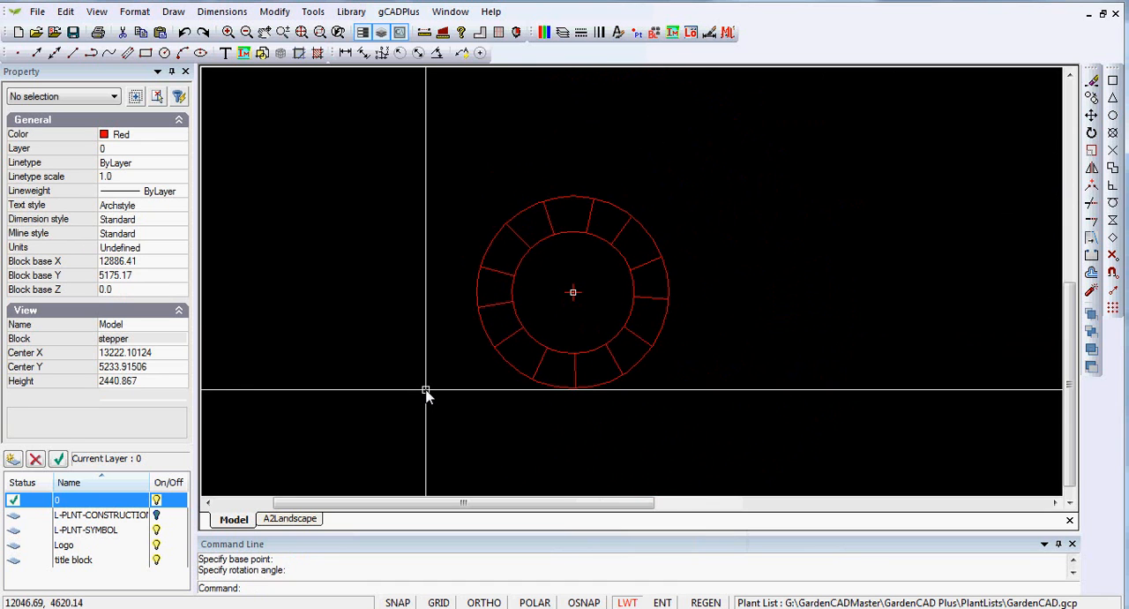
{"action": "left_click", "coordinate": [730, 432]}
{"action": "left_click", "coordinate": [423, 157]}
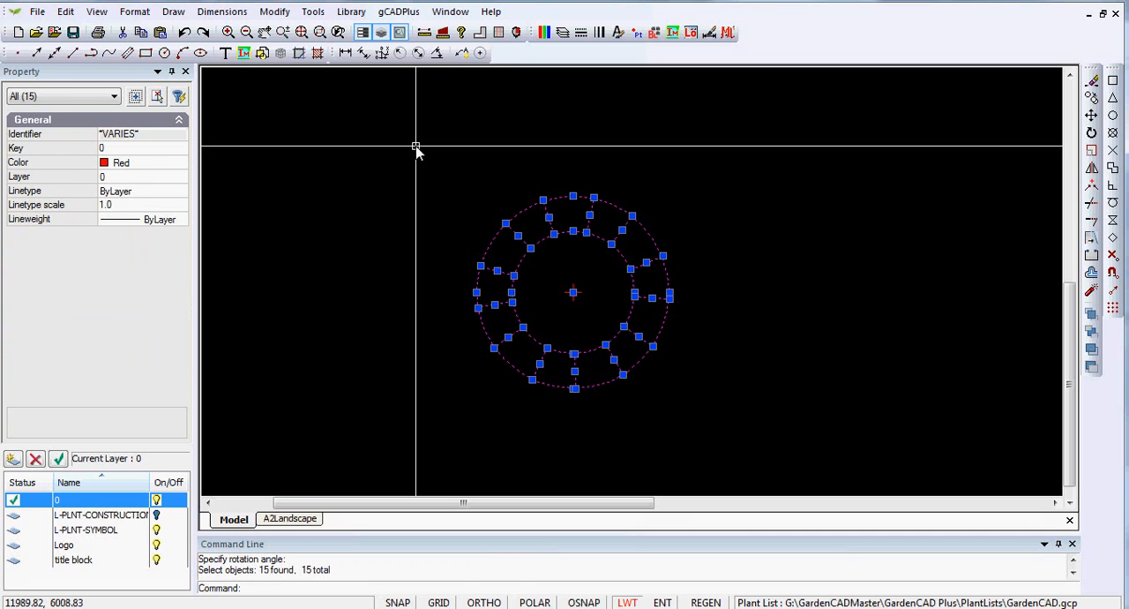
{"action": "left_click", "coordinate": [182, 165]}
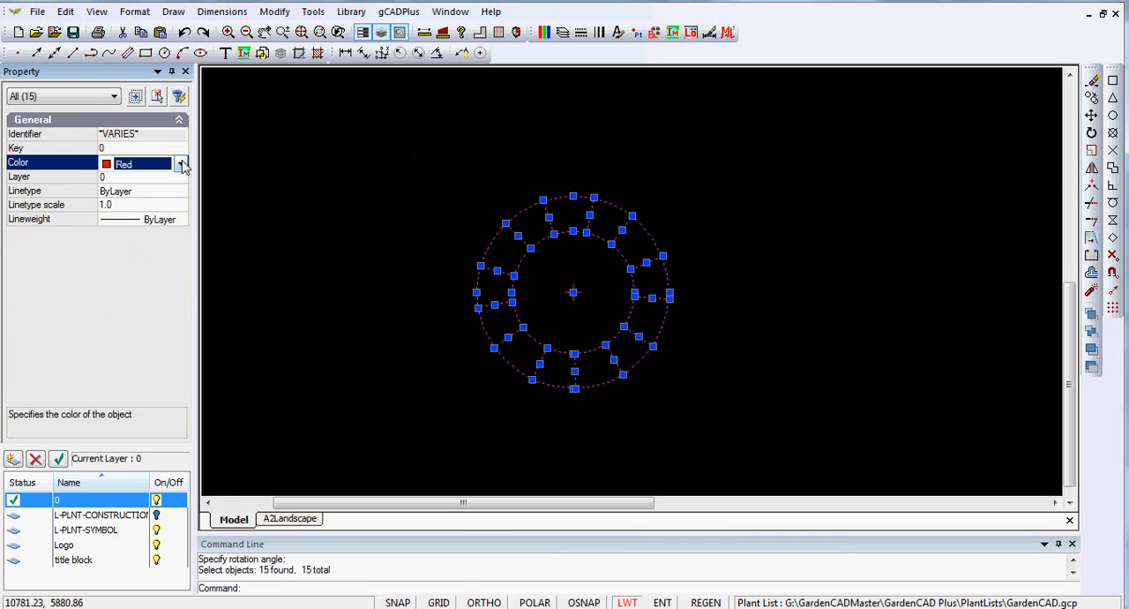
{"action": "left_click", "coordinate": [181, 165]}
{"action": "left_click_drag", "start_coordinate": [180, 220], "coordinate": [179, 193]}
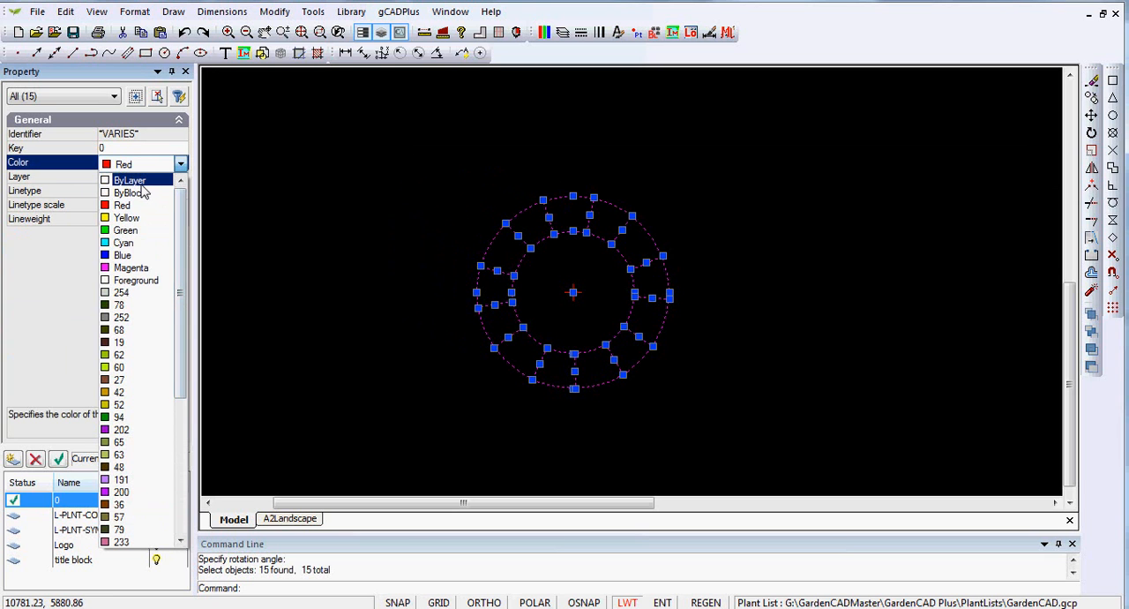
{"action": "left_click", "coordinate": [137, 181]}
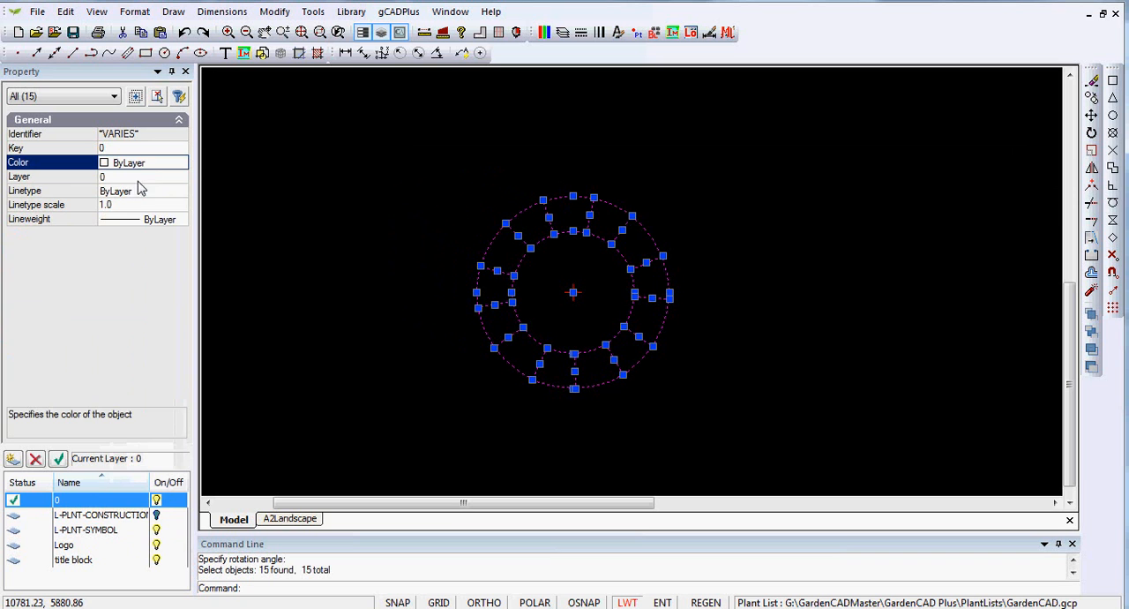
{"action": "right_click", "coordinate": [302, 228]}
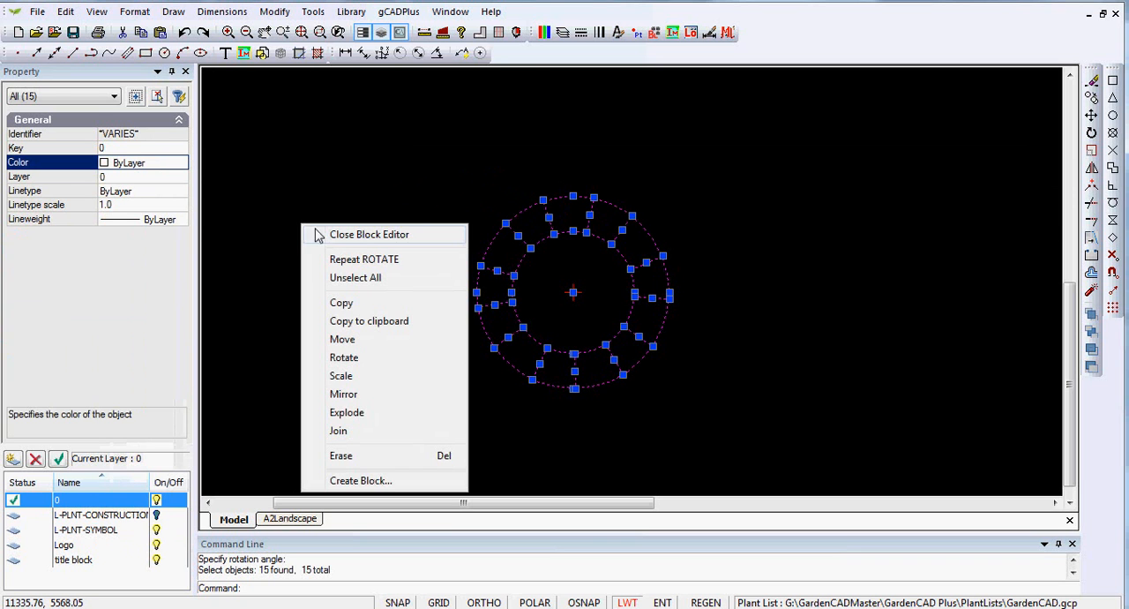
{"action": "left_click", "coordinate": [353, 234]}
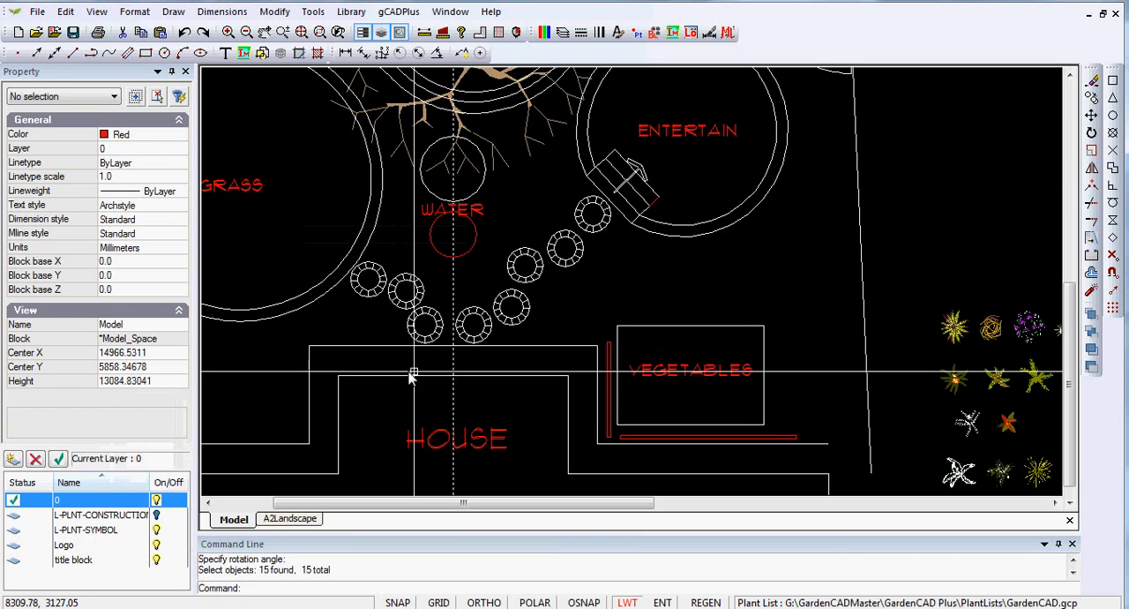